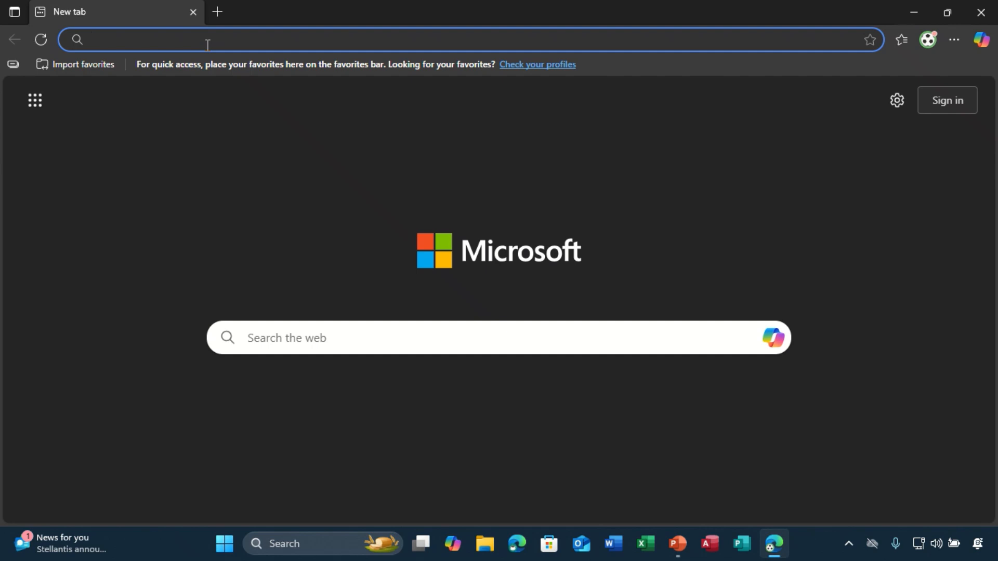
{"action": "type", "text": "http://www.microsoft.com/en-us/software-download"}
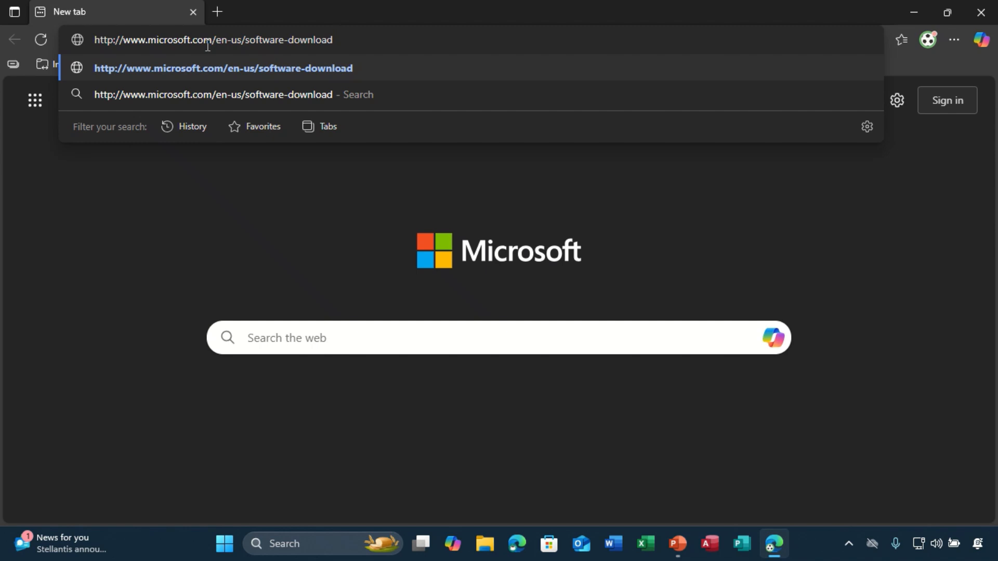
{"action": "key", "text": "Return"}
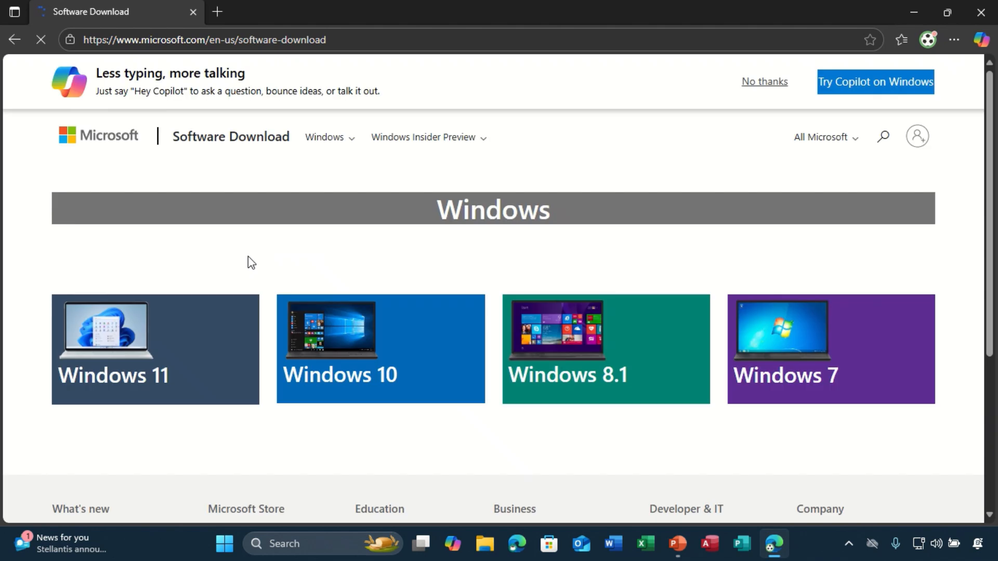
{"action": "left_click", "coordinate": [159, 372]}
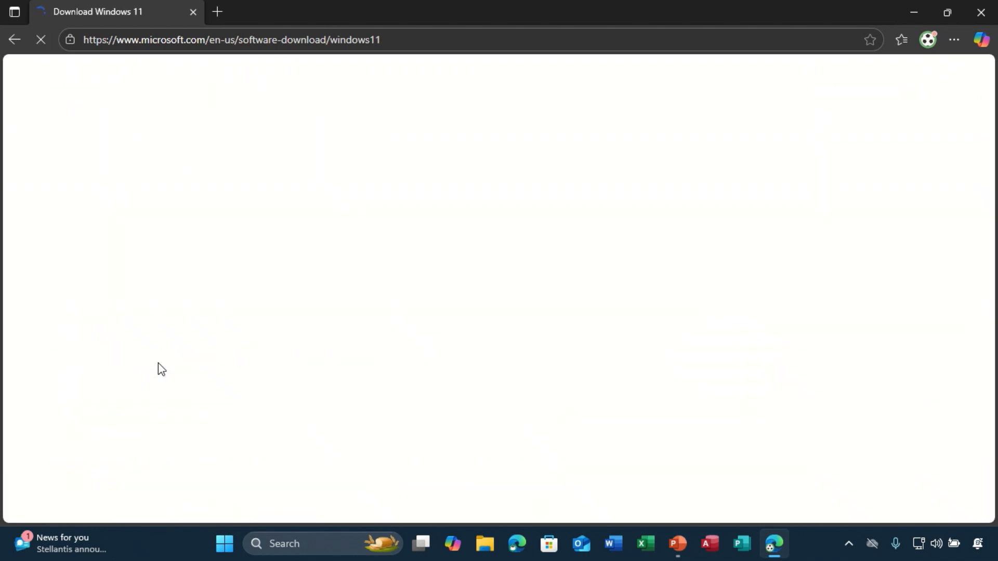
- Download the media creation tool from the Create Windows 11 Installation Media section and close the browser
{"action": "scroll", "coordinate": [261, 309], "scroll_direction": "down", "scroll_amount": 2}
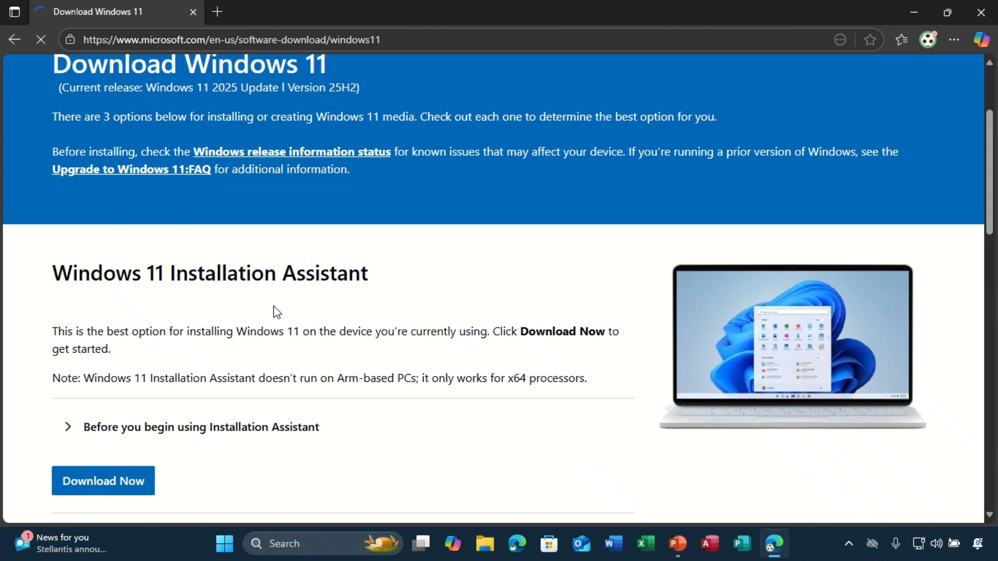
{"action": "scroll", "coordinate": [275, 311], "scroll_direction": "down", "scroll_amount": 7}
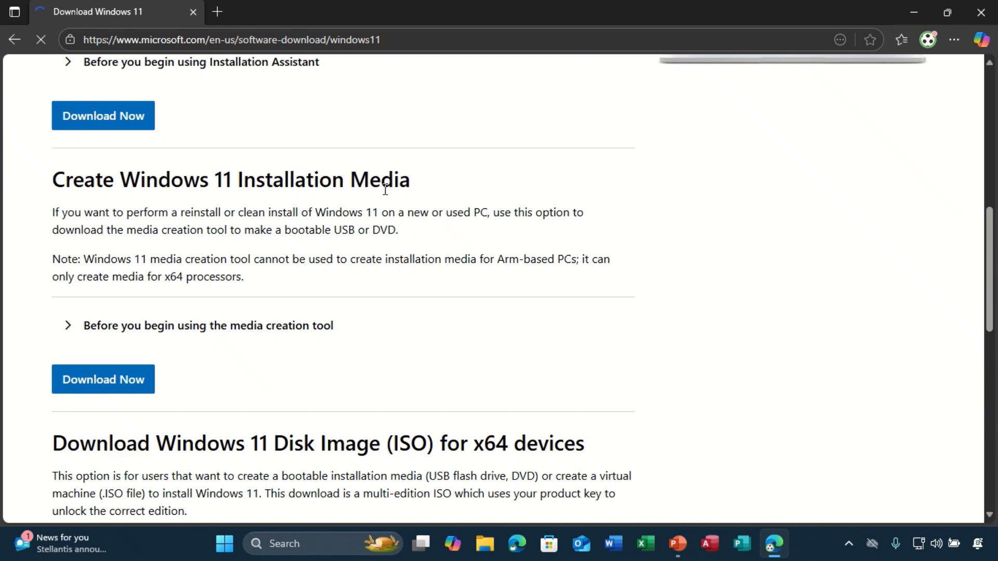
{"action": "left_click", "coordinate": [111, 388]}
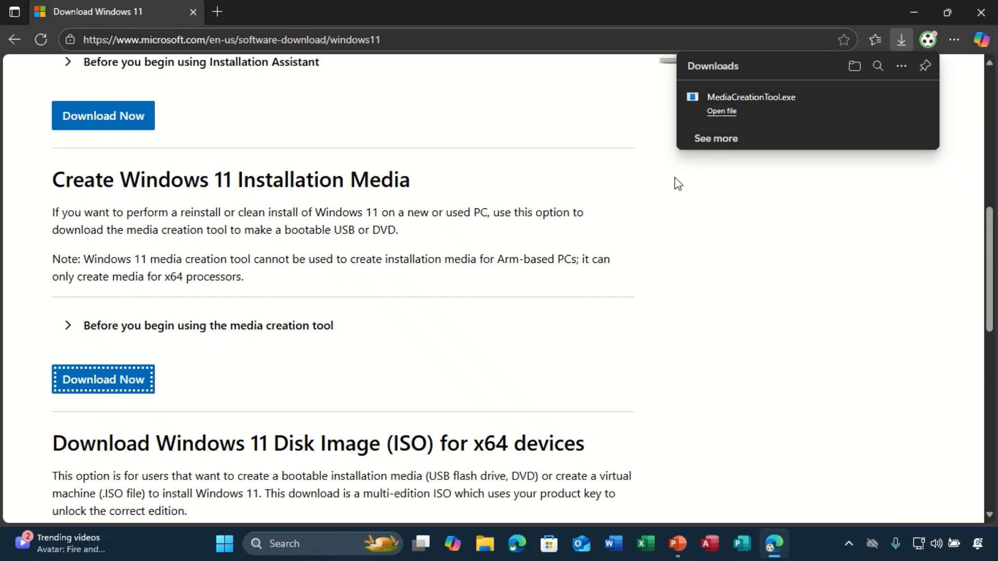
{"action": "left_click", "coordinate": [981, 17]}
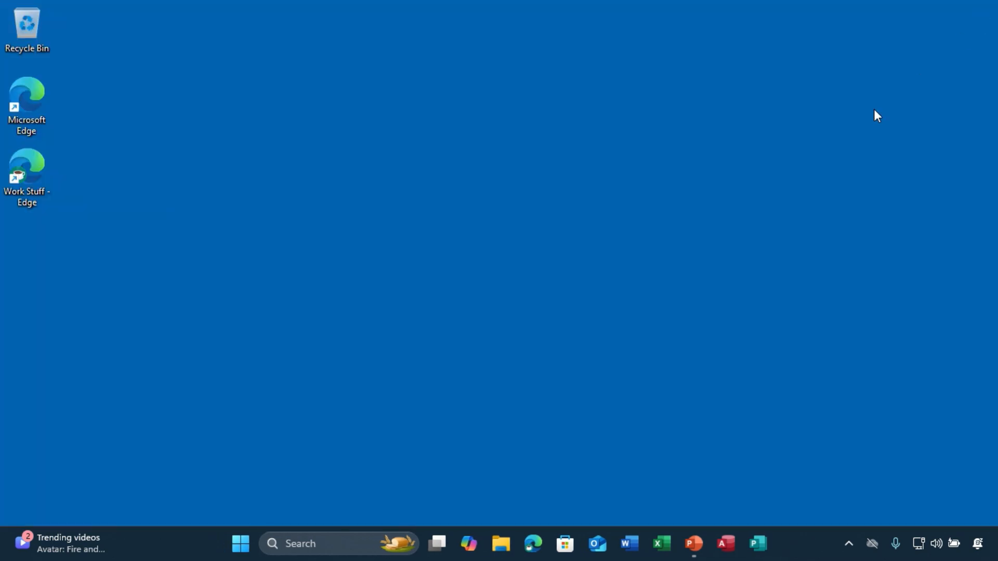
- Switch to File Explorer and examine the existing files on the removable drive L:
{"action": "left_click", "coordinate": [500, 544]}
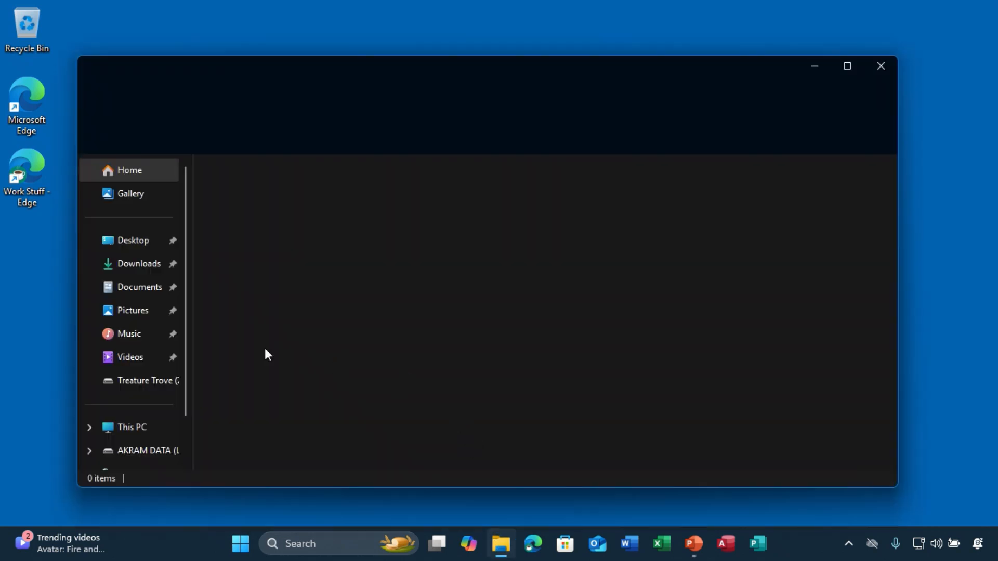
{"action": "left_click", "coordinate": [145, 430]}
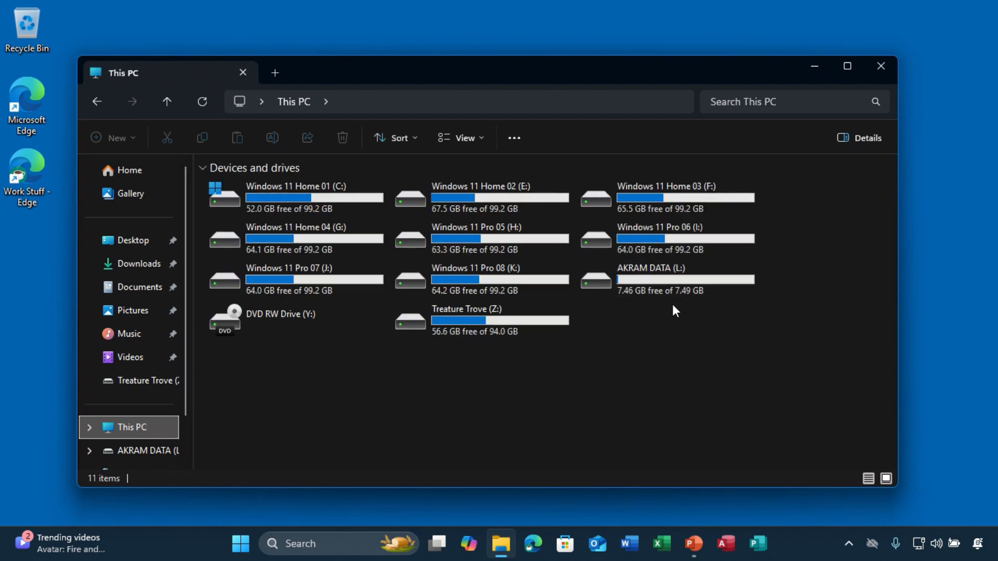
{"action": "mouse_move", "coordinate": [622, 292]}
{"action": "double_click", "coordinate": [626, 282]}
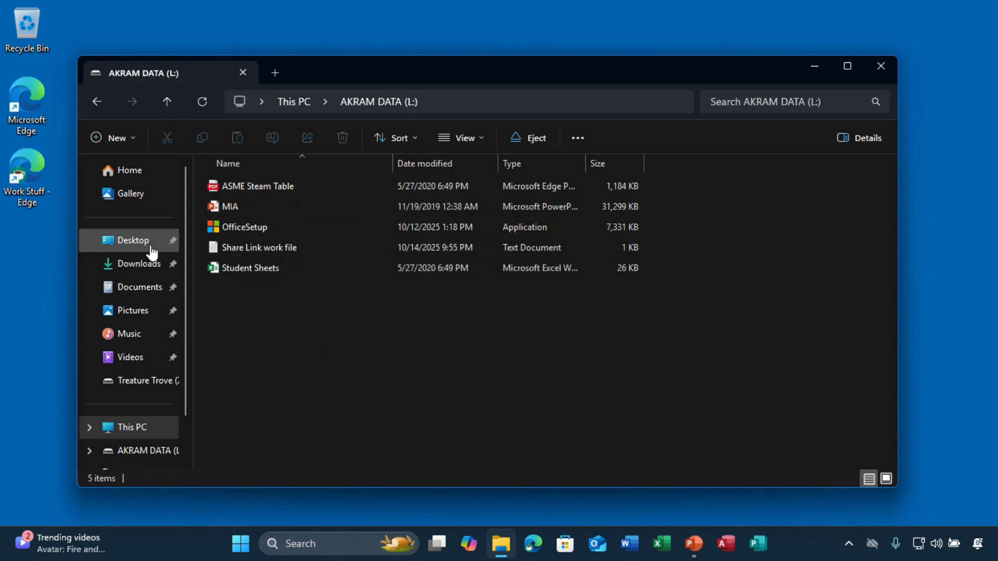
- Run MediaCreationTool from the Downloads folder with permission to make changes, and close File Explorer
{"action": "left_click", "coordinate": [144, 267]}
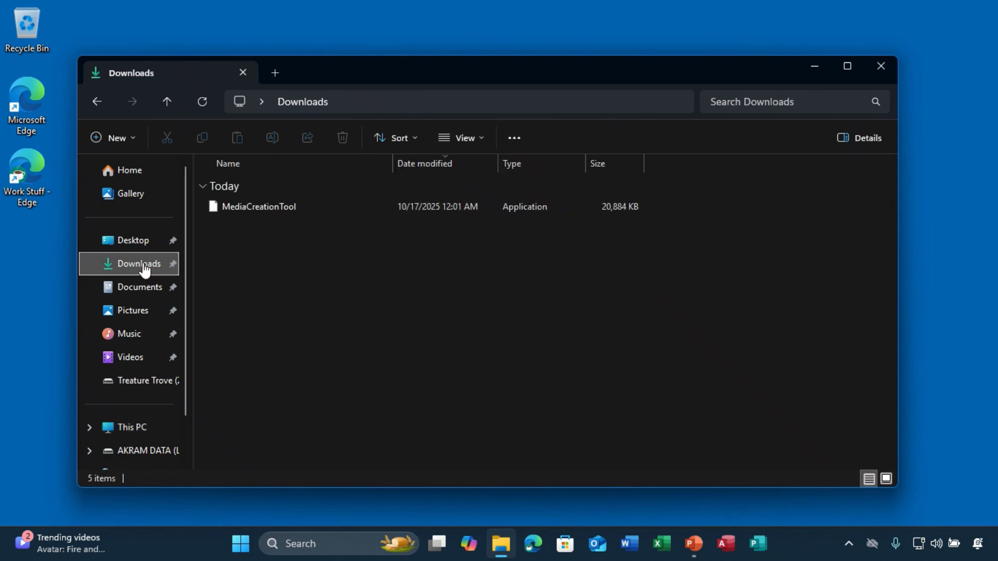
{"action": "double_click", "coordinate": [270, 205]}
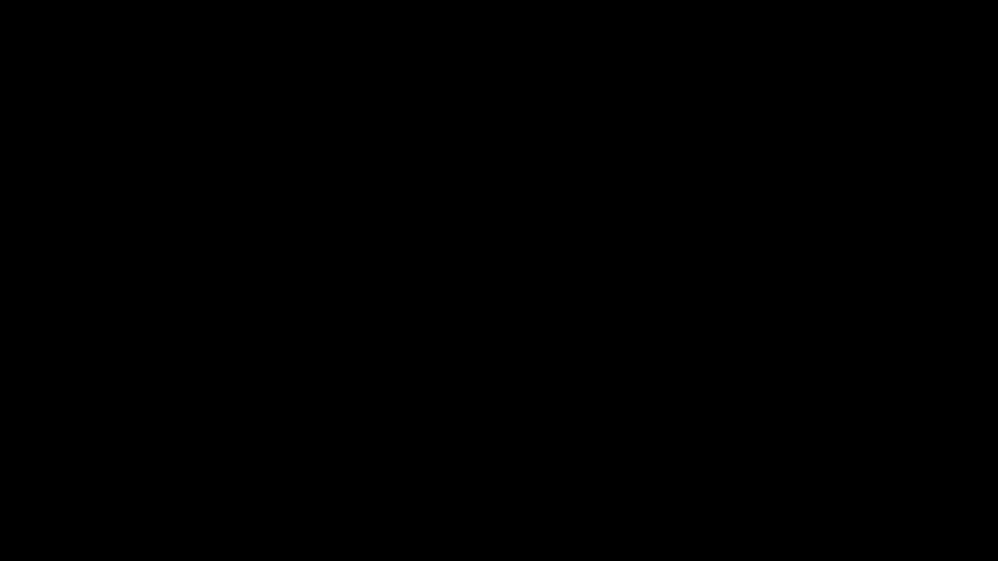
{"action": "left_click", "coordinate": [423, 397]}
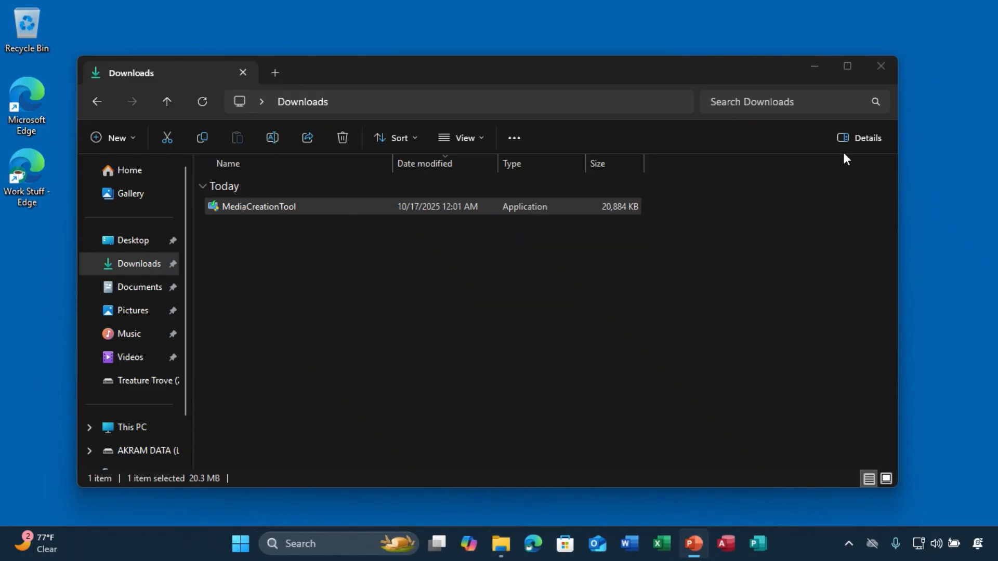
{"action": "left_click", "coordinate": [882, 71]}
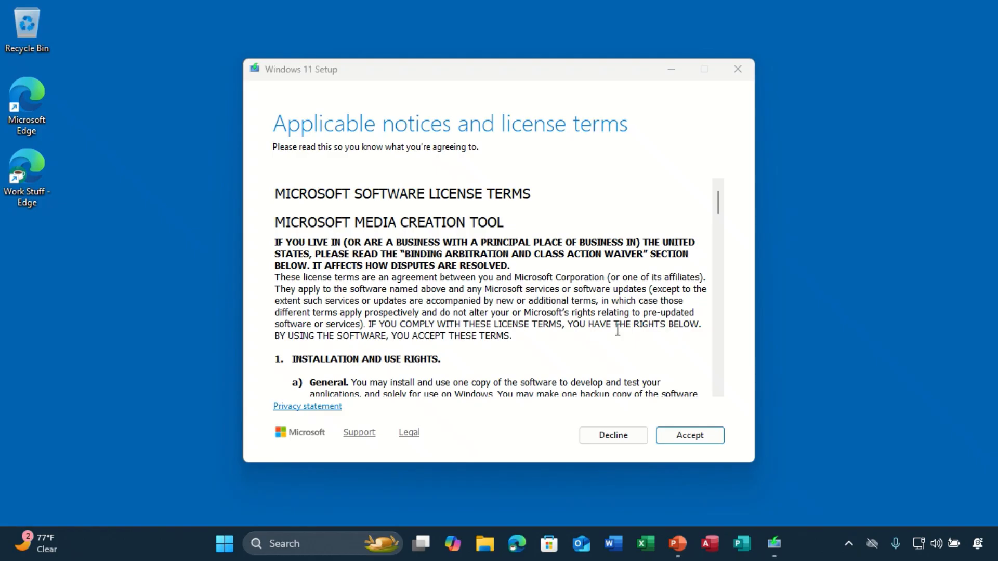
- Accept the license terms, turn off the recommended options, and continue with English (United States) as language and Windows 11 as edition
{"action": "left_click", "coordinate": [690, 436]}
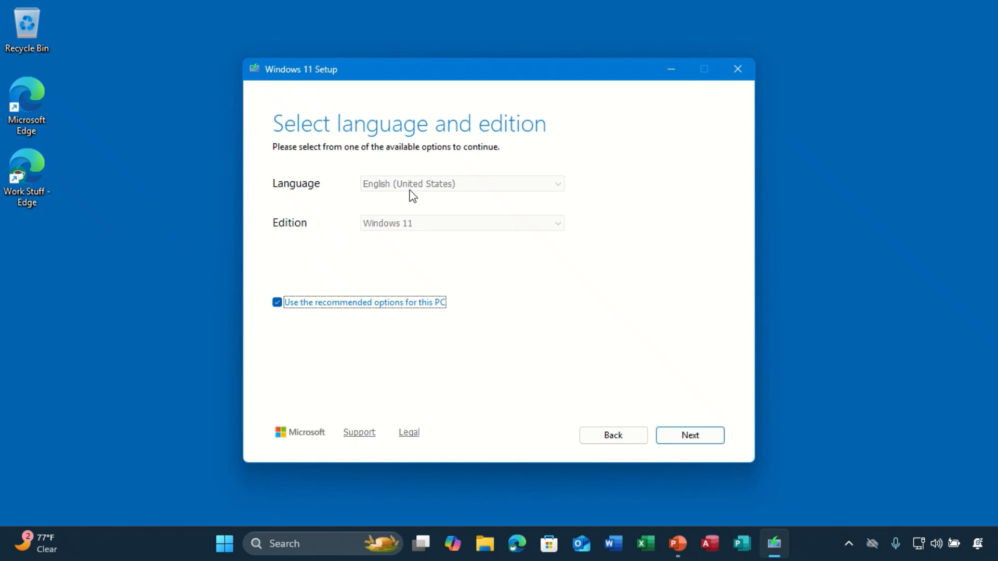
{"action": "left_click", "coordinate": [278, 306]}
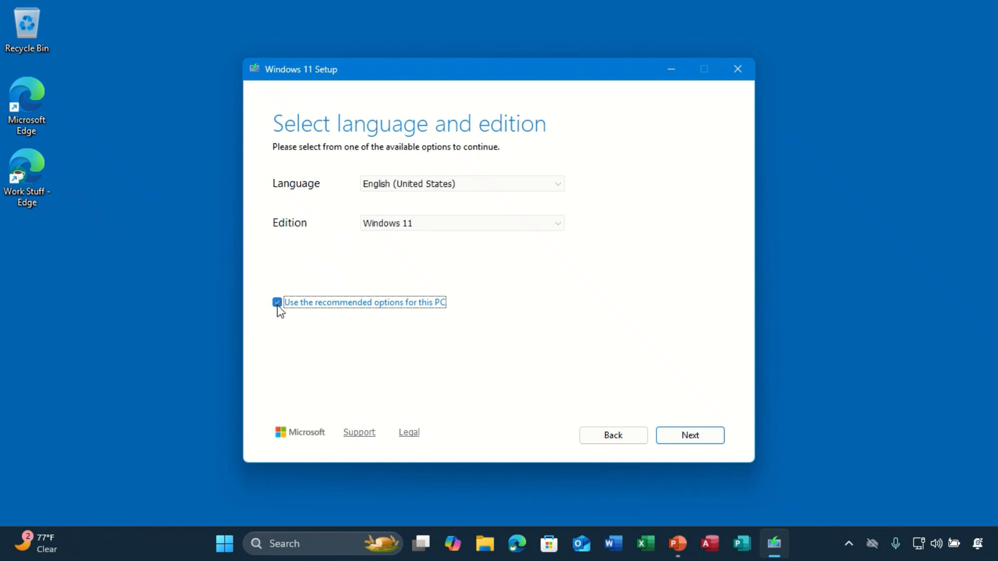
{"action": "left_click", "coordinate": [457, 184]}
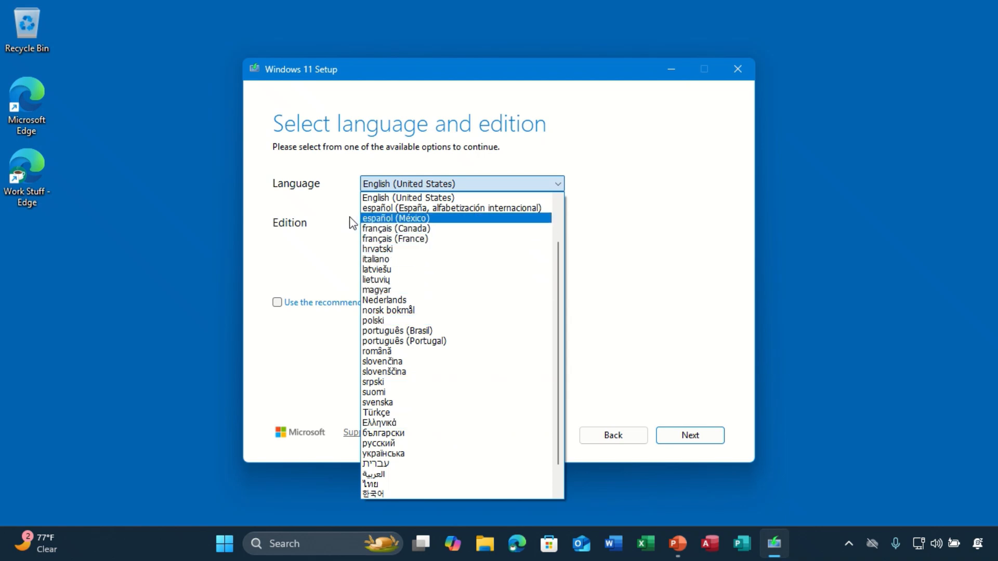
{"action": "left_click", "coordinate": [363, 199]}
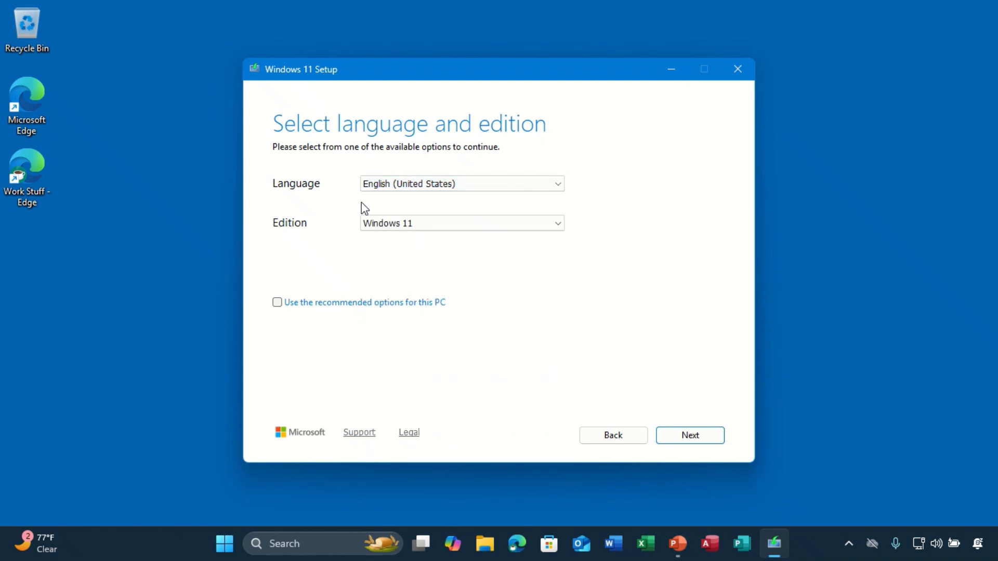
{"action": "left_click", "coordinate": [408, 222]}
{"action": "left_click", "coordinate": [402, 239]}
{"action": "left_click", "coordinate": [691, 436]}
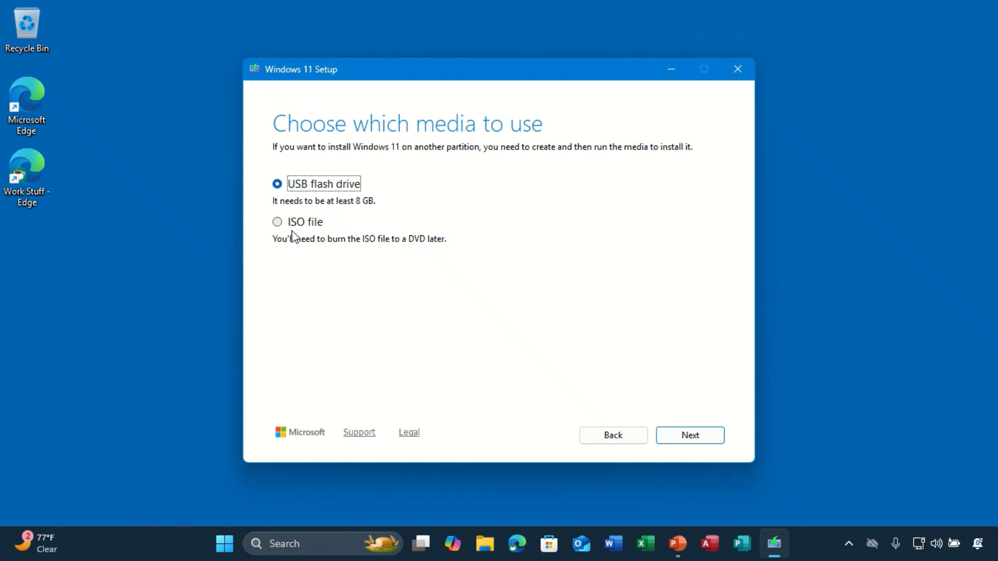
- Choose the USB flash drive as the installation media type instead of an ISO file and continue
{"action": "left_click", "coordinate": [278, 223]}
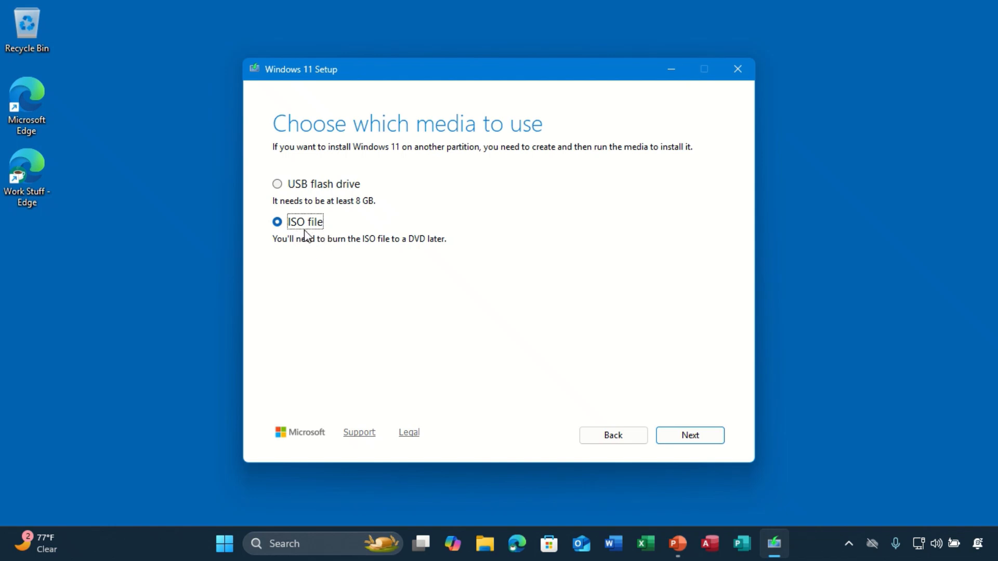
{"action": "left_click", "coordinate": [278, 185]}
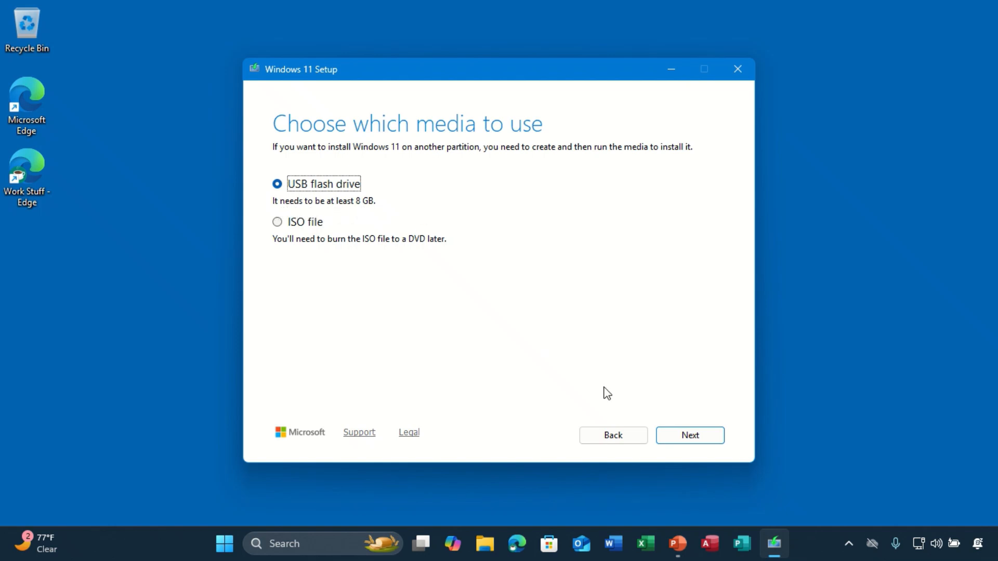
{"action": "left_click", "coordinate": [696, 440]}
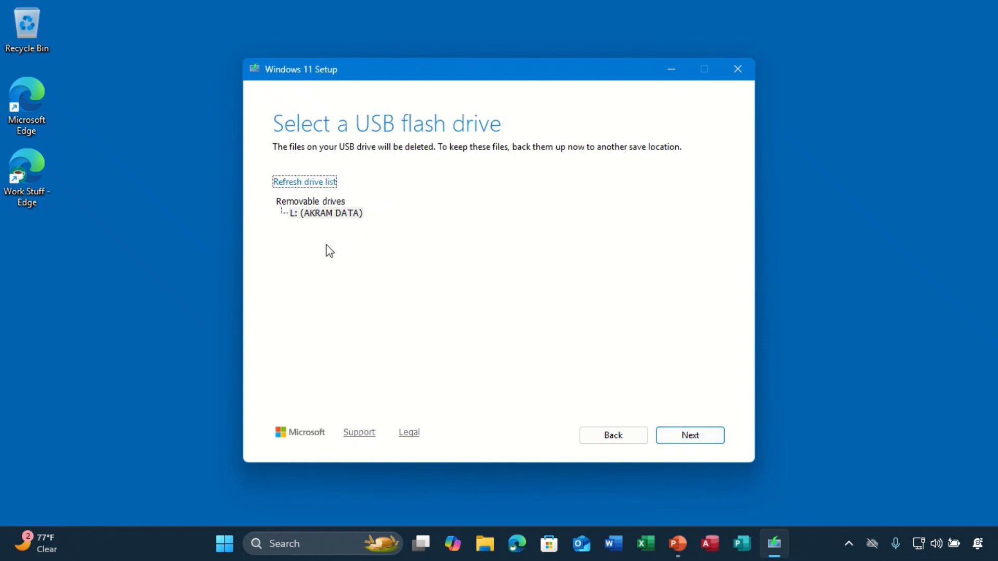
- Select removable drive L: as the target, create the Windows 11 installation media on it, and finish the setup
{"action": "left_click", "coordinate": [313, 216]}
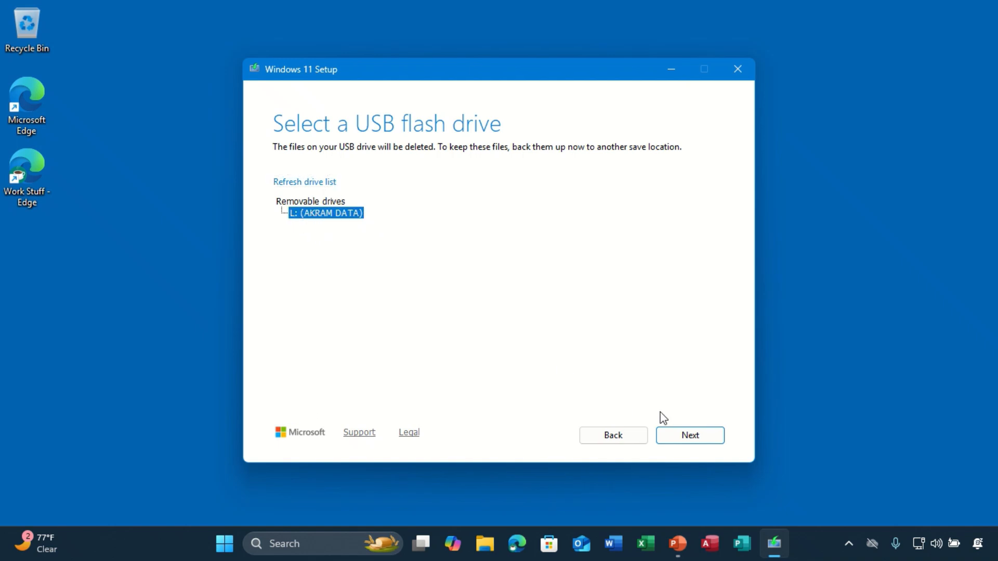
{"action": "left_click", "coordinate": [694, 439]}
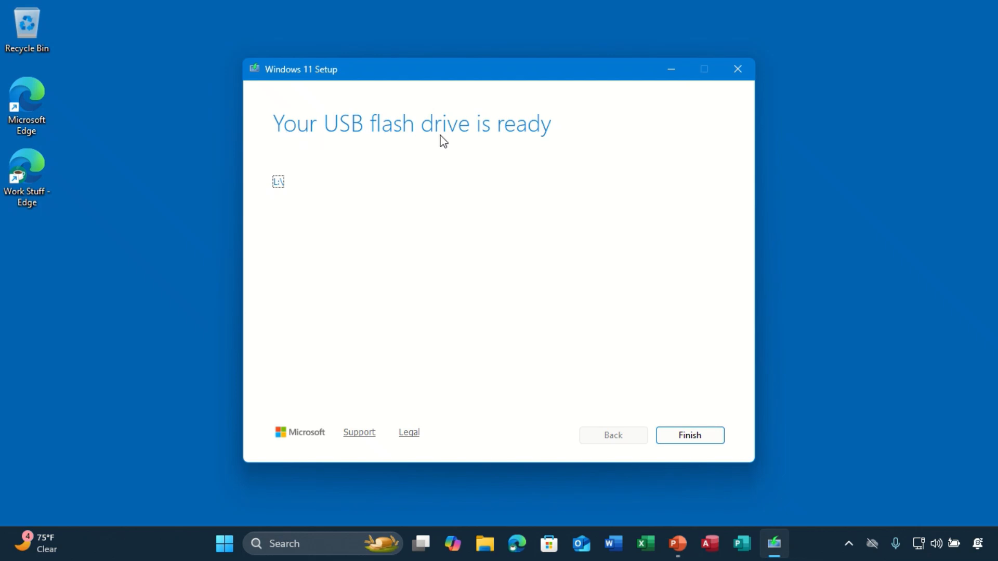
{"action": "left_click", "coordinate": [699, 440]}
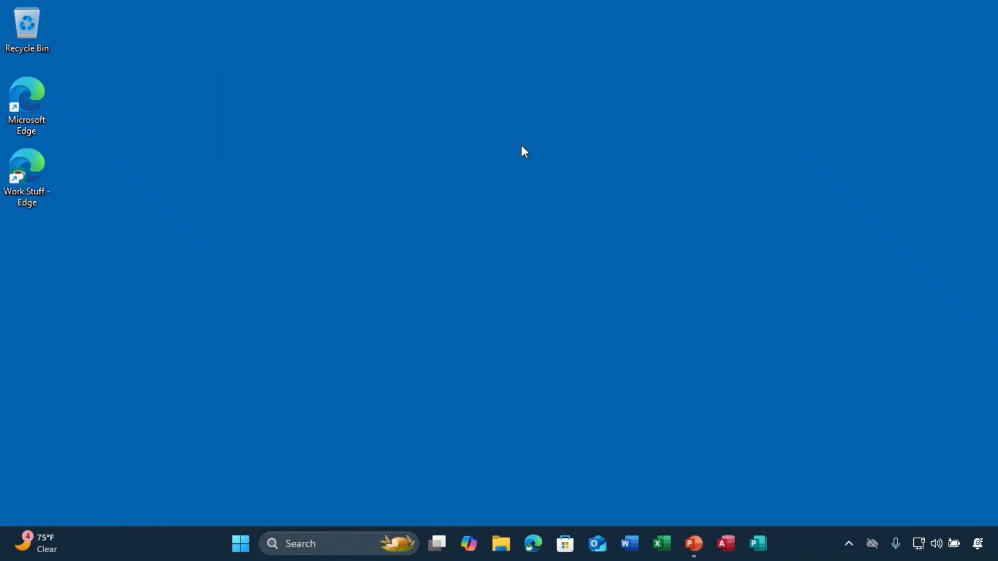
- View the drives under This PC in File Explorer, eject the ESD-USB (L:) mass storage, and dismiss the AutoPlay notification after reconnecting it
{"action": "left_click", "coordinate": [501, 544]}
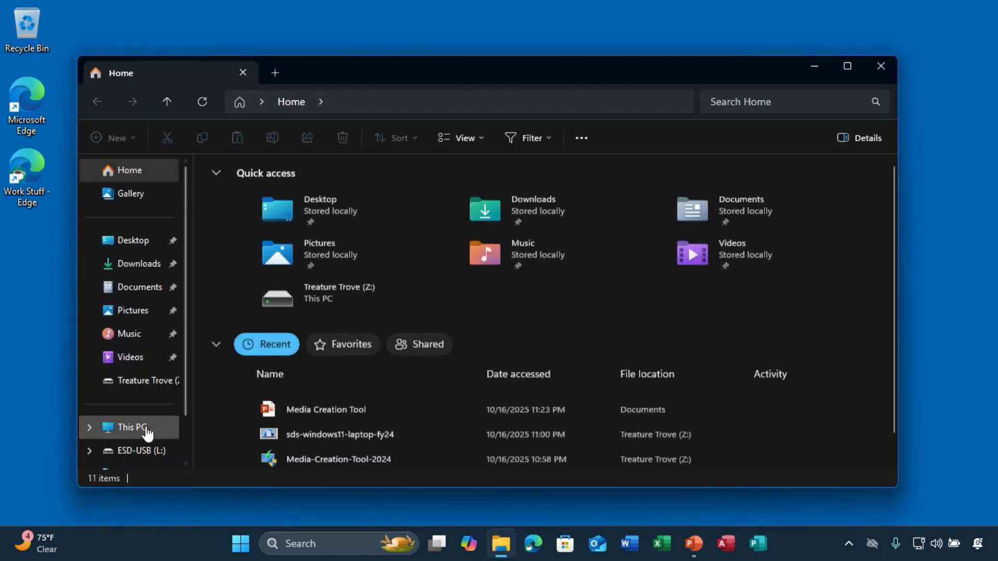
{"action": "left_click", "coordinate": [156, 427]}
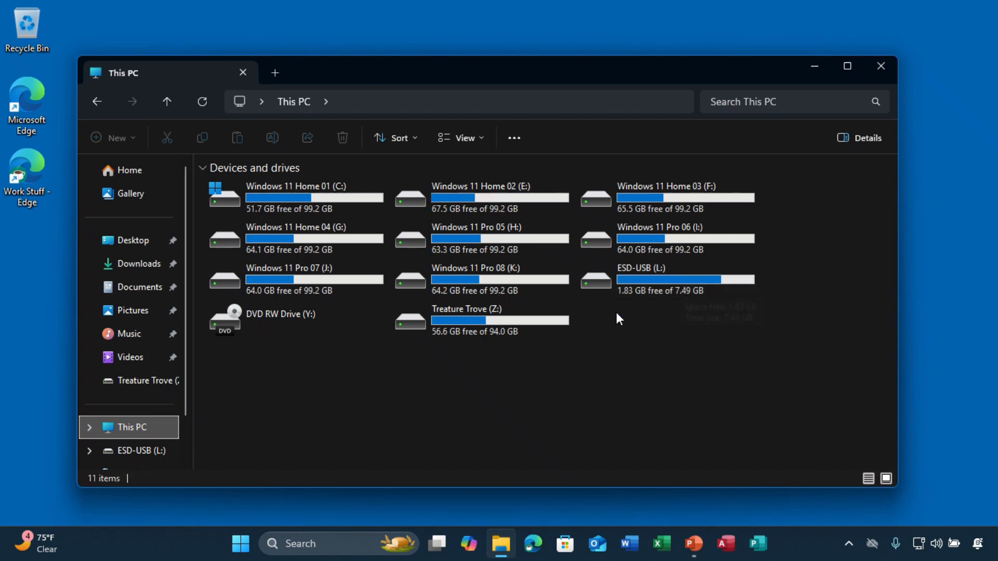
{"action": "left_click", "coordinate": [849, 543]}
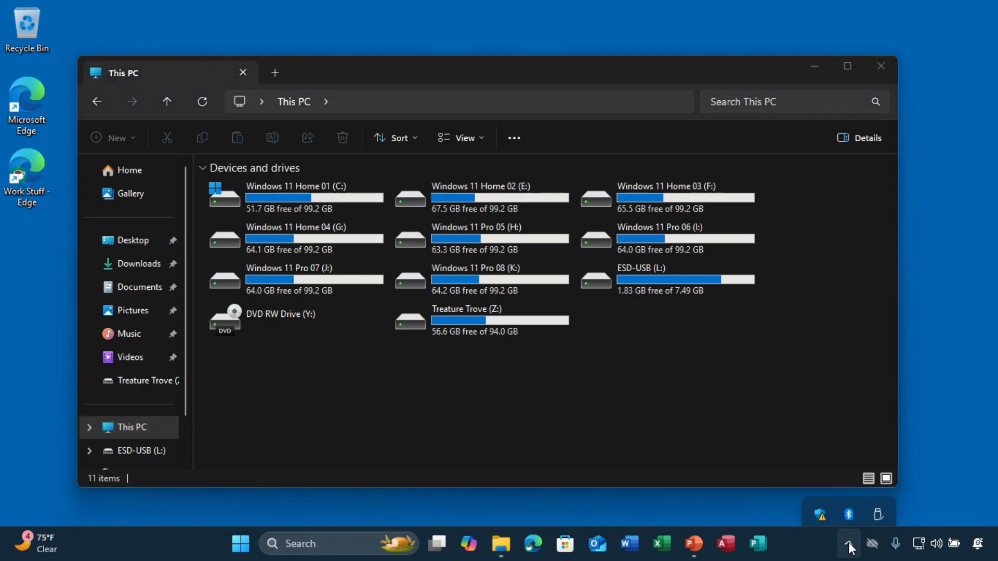
{"action": "left_click", "coordinate": [878, 500]}
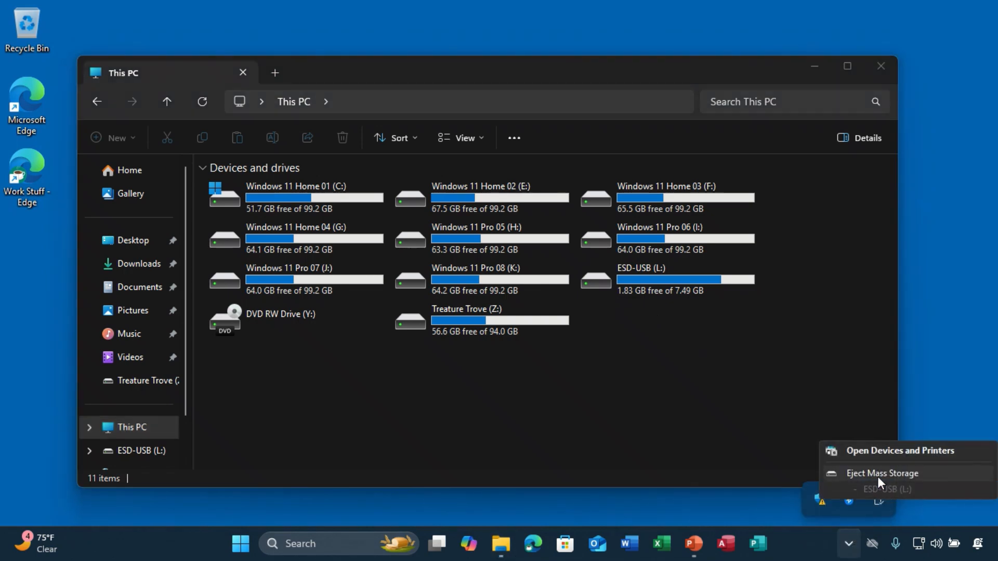
{"action": "left_click", "coordinate": [877, 476]}
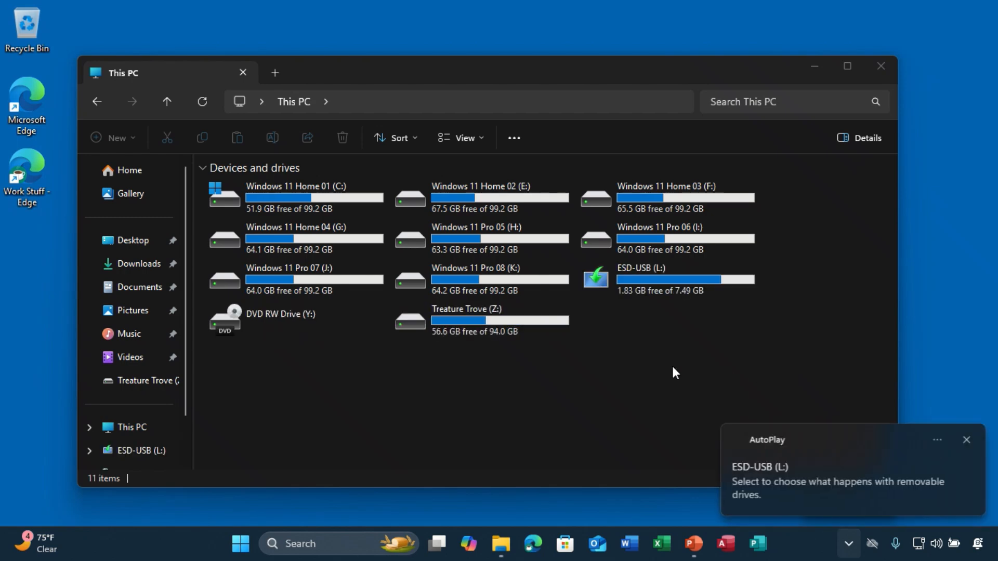
{"action": "left_click", "coordinate": [966, 440]}
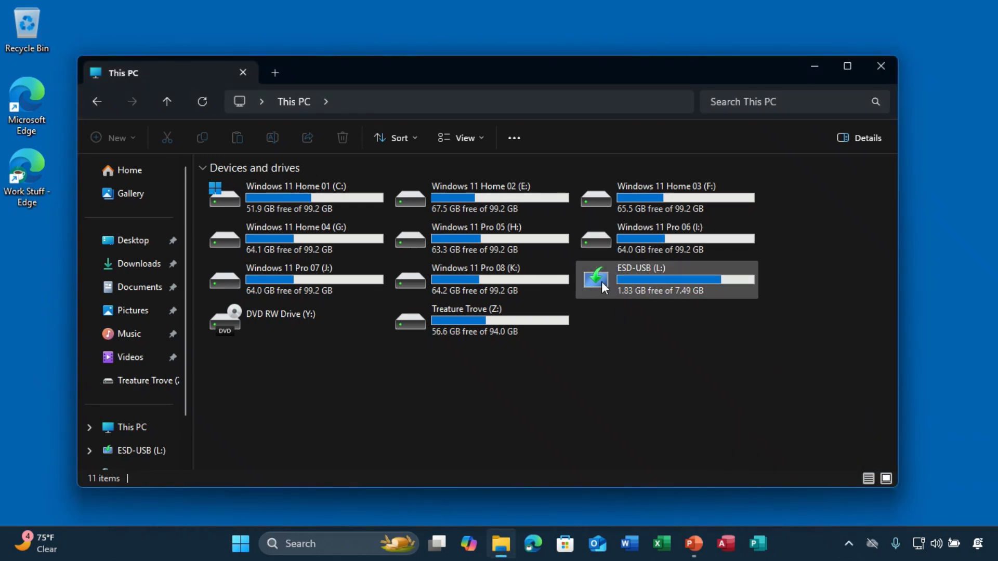